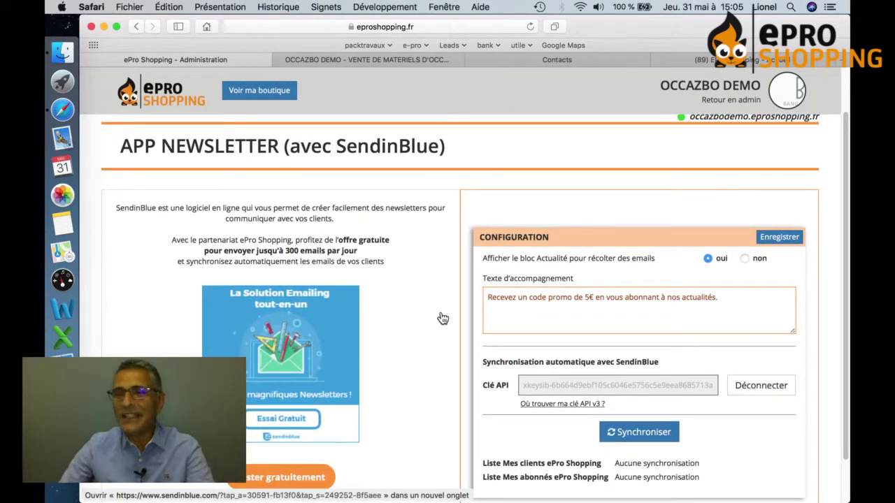
# View the Actualités newsletter sign-up block and its e-mail field in the footer of the OCCAZBO DEMO storefront.
pyautogui.scroll(-1, 447, 326)
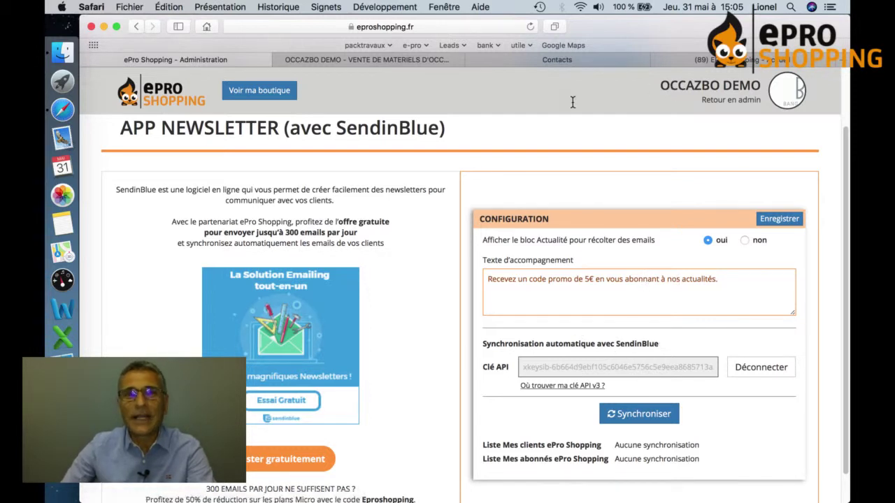
pyautogui.click(393, 62)
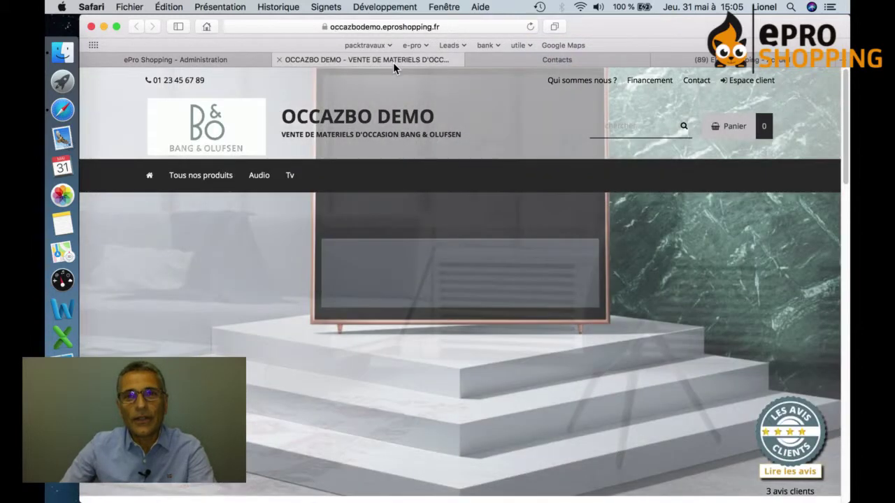
pyautogui.scroll(-15, 653, 189)
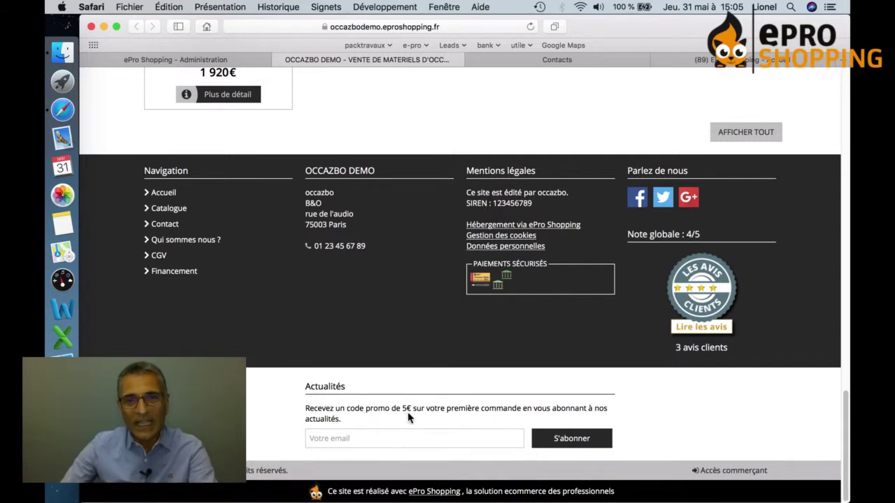
pyautogui.scroll(1, 349, 441)
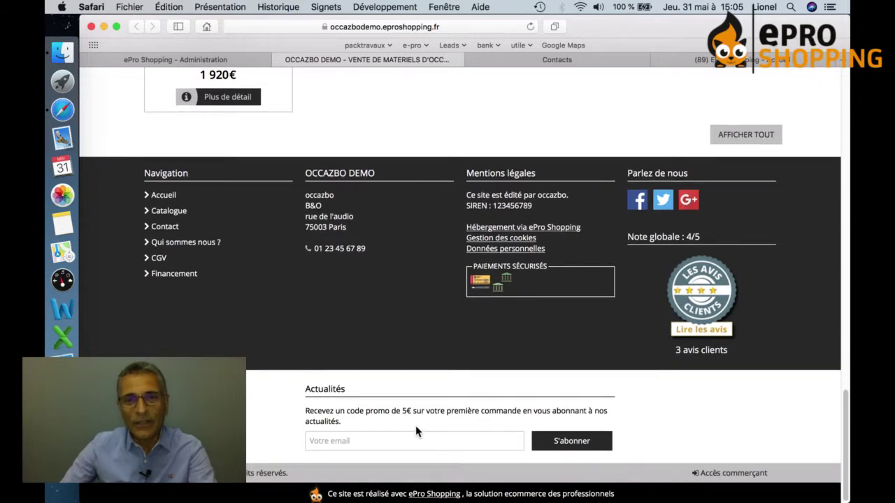
pyautogui.scroll(1, 416, 432)
pyautogui.click(401, 444)
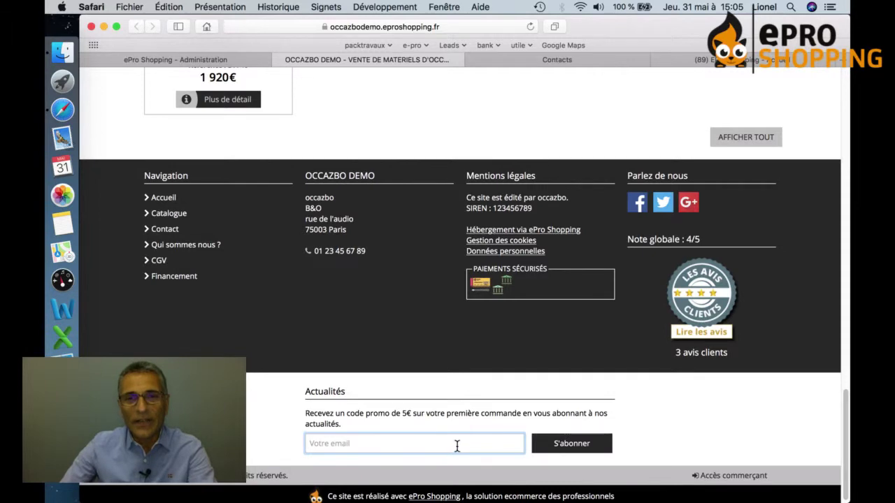
pyautogui.scroll(20, 461, 446)
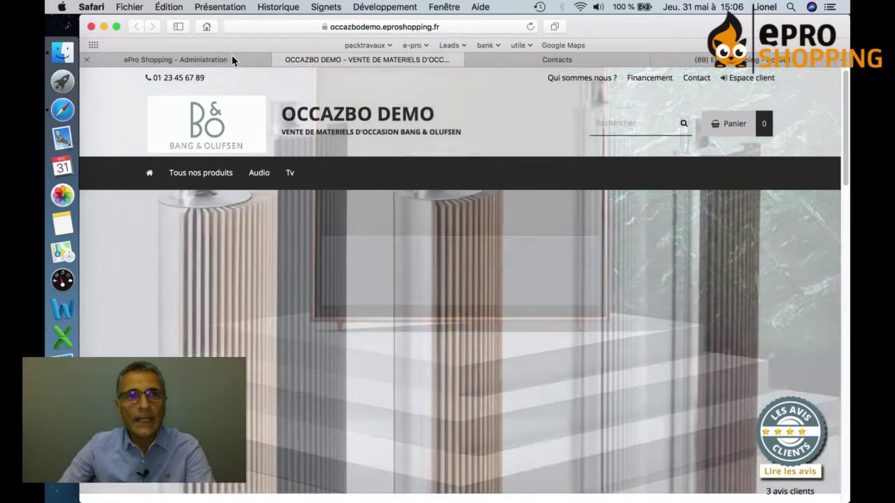
# Return to the shop administration, open the widget management page and view the link choices of the "Satisfait ou remboursé" widget.
pyautogui.click(233, 59)
pyautogui.scroll(2, 303, 145)
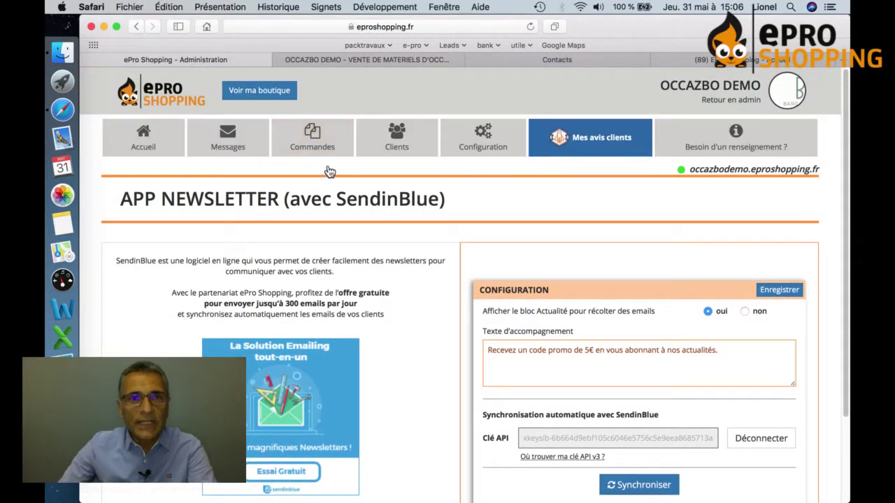
pyautogui.moveTo(155, 141)
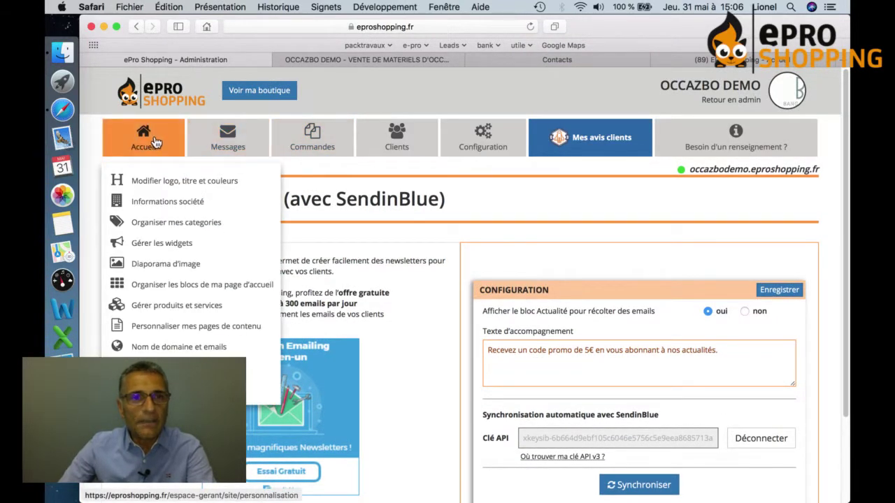
pyautogui.click(162, 243)
pyautogui.scroll(-1, 462, 221)
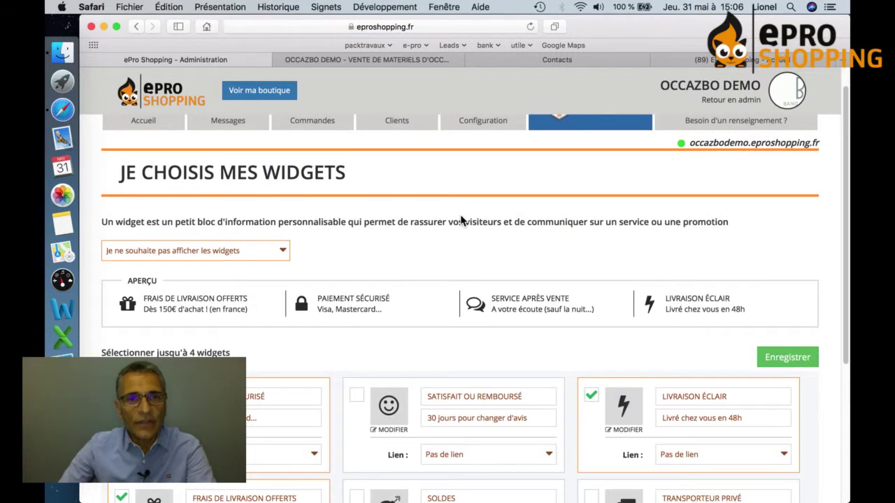
pyautogui.scroll(-5, 461, 221)
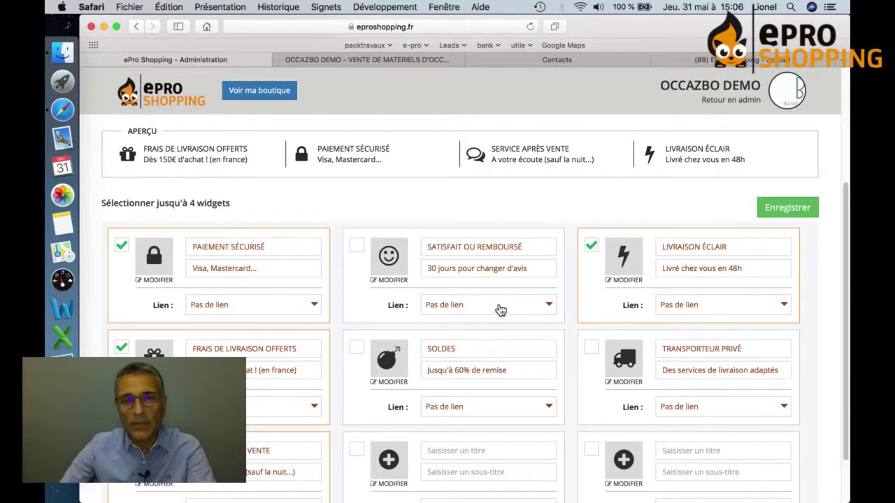
pyautogui.click(501, 309)
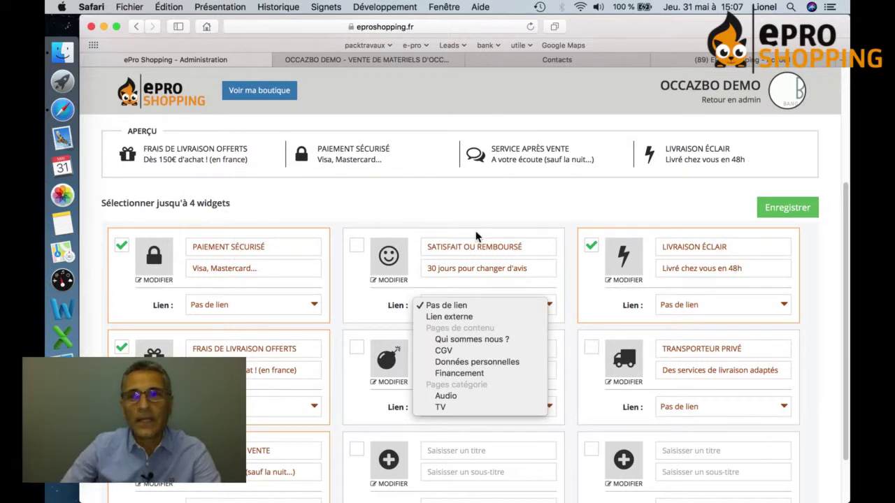
pyautogui.click(847, 215)
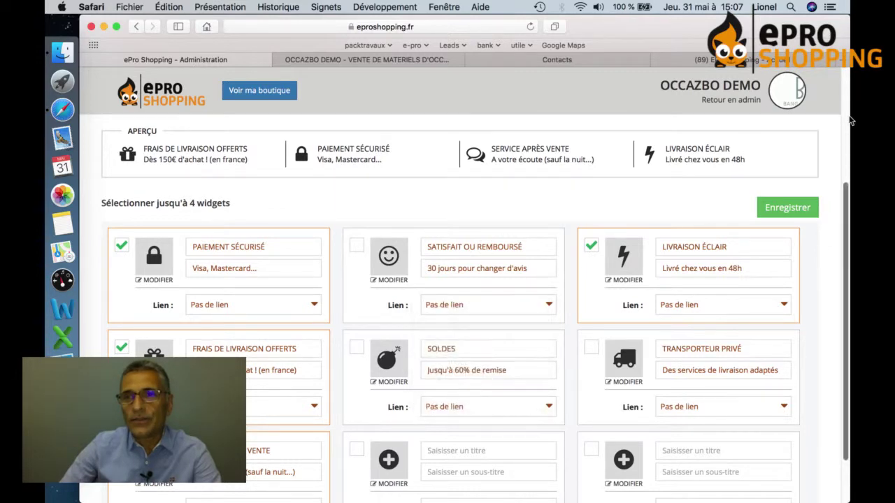
# Open the Newsletter app configuration and save it with the Actualité block displayed and its 5€ promo code text.
pyautogui.scroll(5, 196, 216)
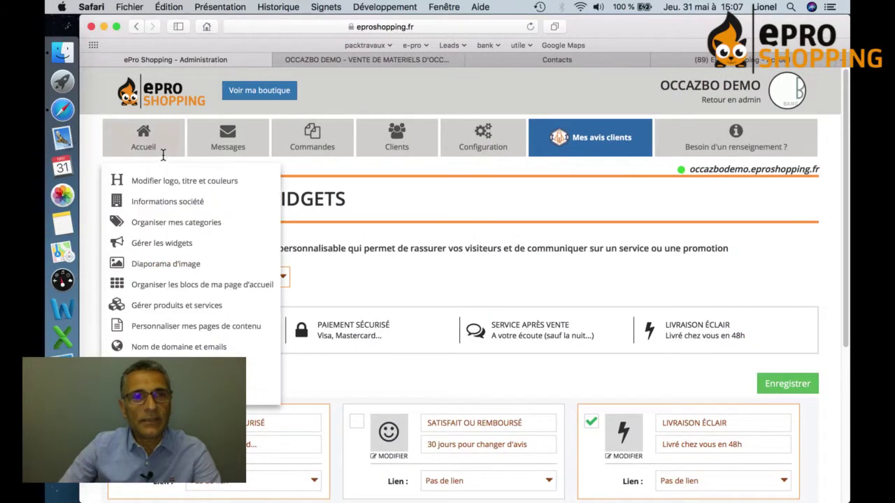
pyautogui.moveTo(422, 145)
pyautogui.moveTo(481, 143)
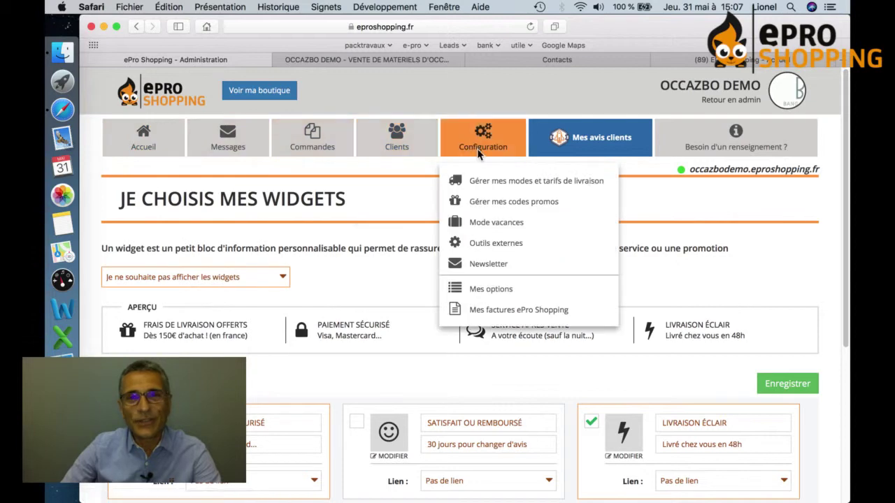
pyautogui.click(502, 265)
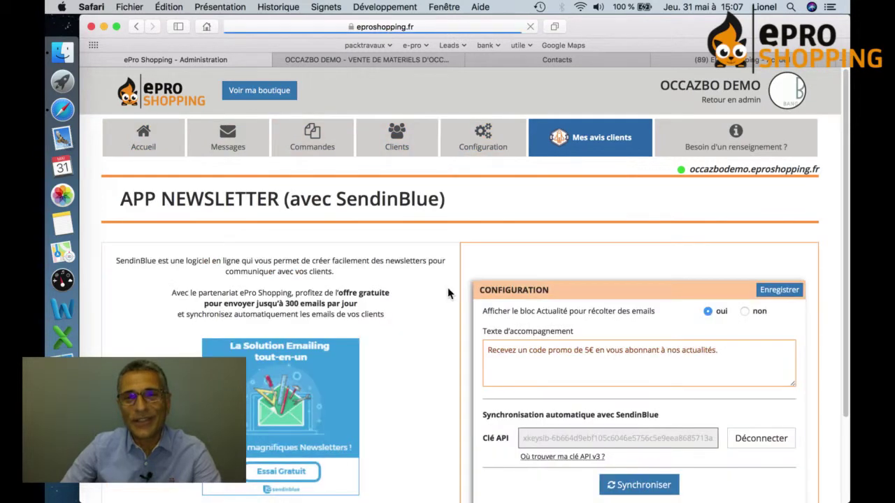
pyautogui.scroll(-3, 715, 269)
pyautogui.scroll(3, 716, 269)
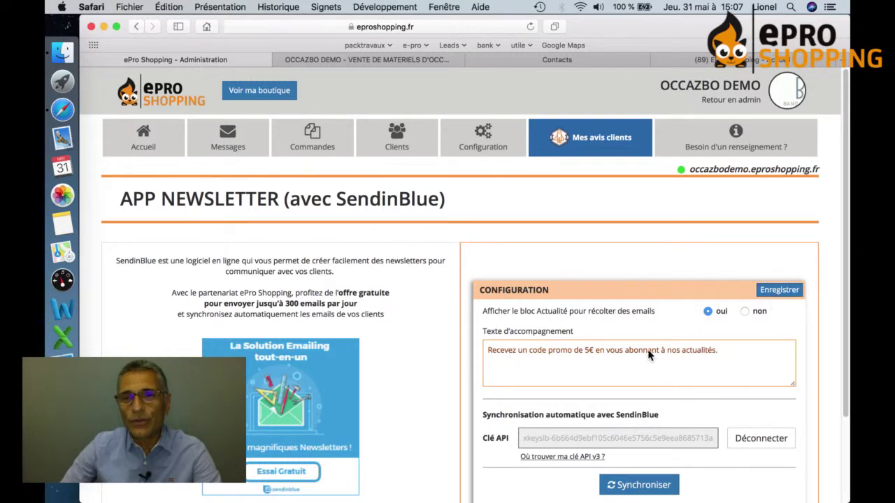
pyautogui.click(769, 298)
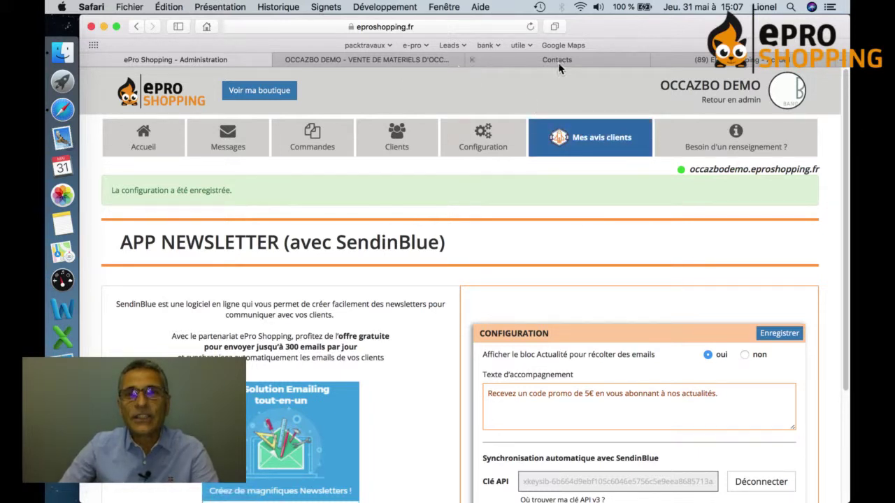
# Log in to the storefront's customer area with the customer's e-mail and password, and open Mes coordonnées to view the newsletter opt-in.
pyautogui.click(438, 59)
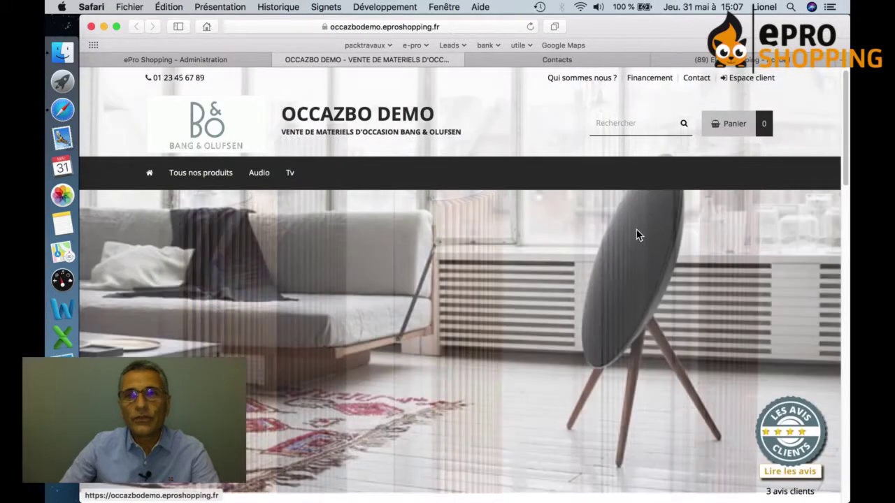
pyautogui.click(736, 79)
pyautogui.click(308, 188)
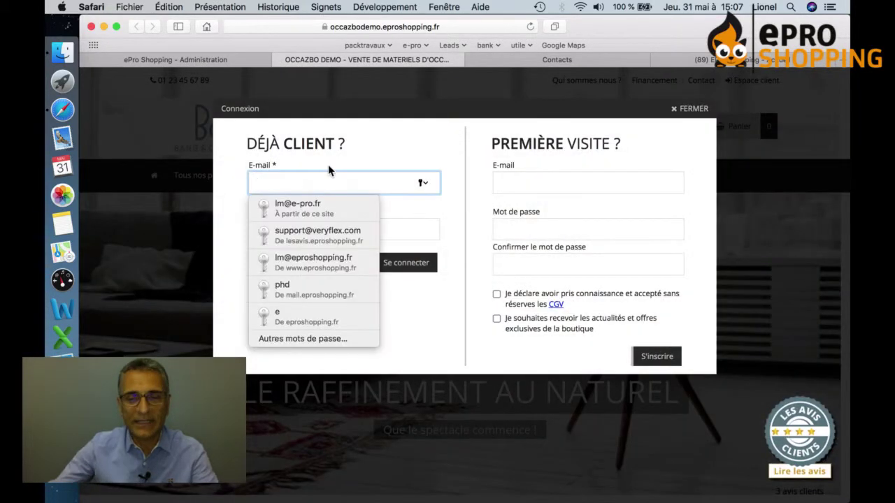
pyautogui.click(325, 205)
pyautogui.click(269, 230)
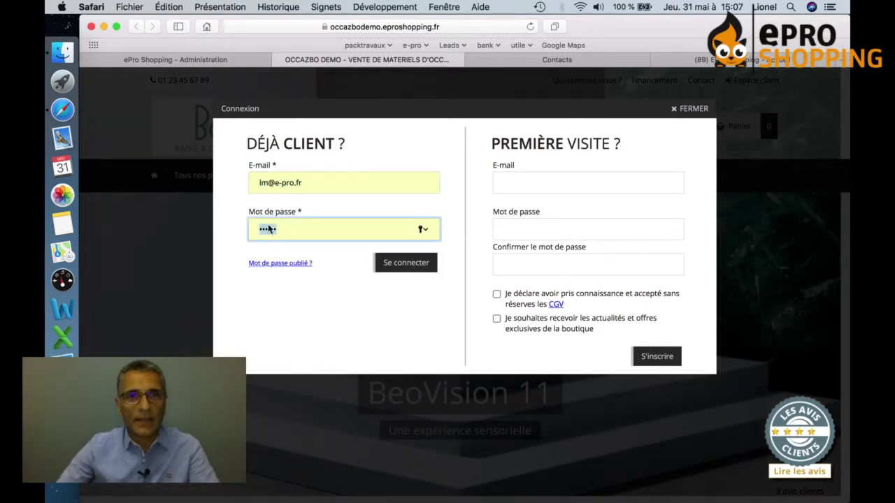
pyautogui.write('••••')
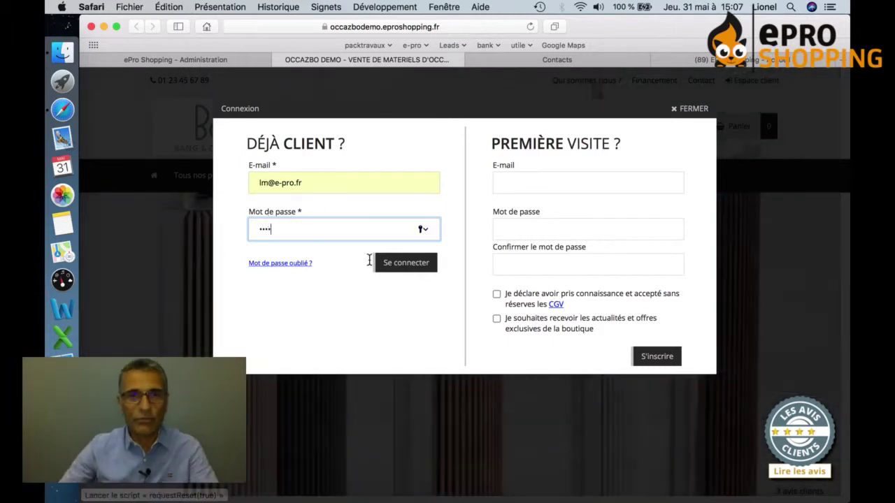
pyautogui.click(415, 265)
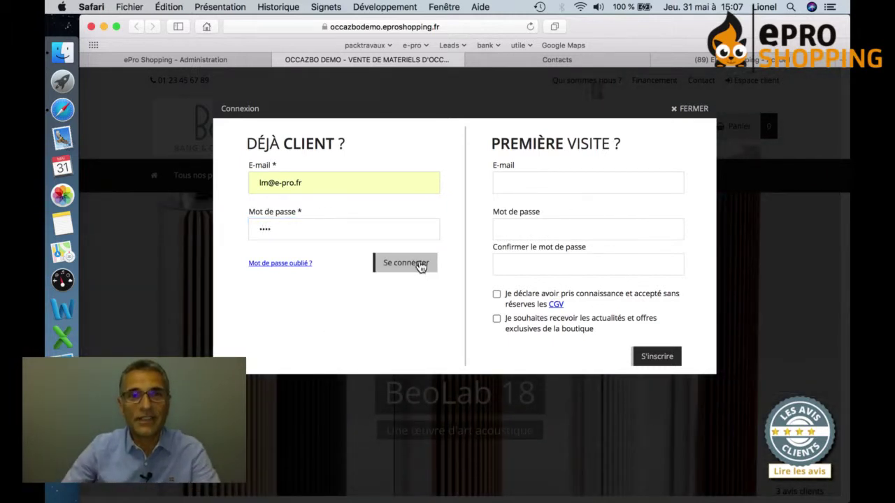
pyautogui.click(508, 138)
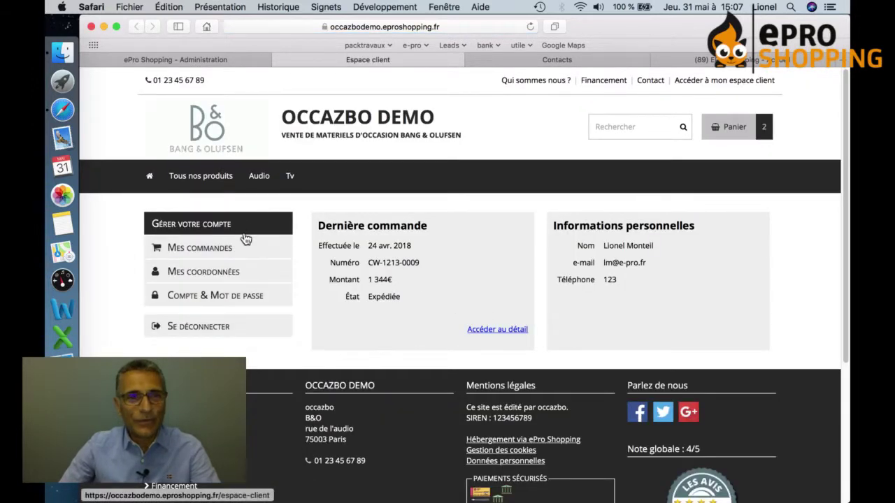
pyautogui.click(238, 273)
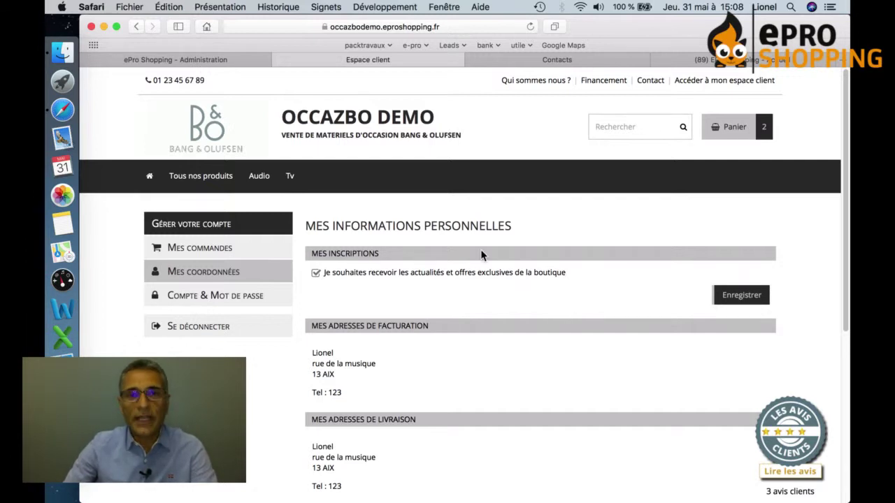
pyautogui.moveTo(452, 402)
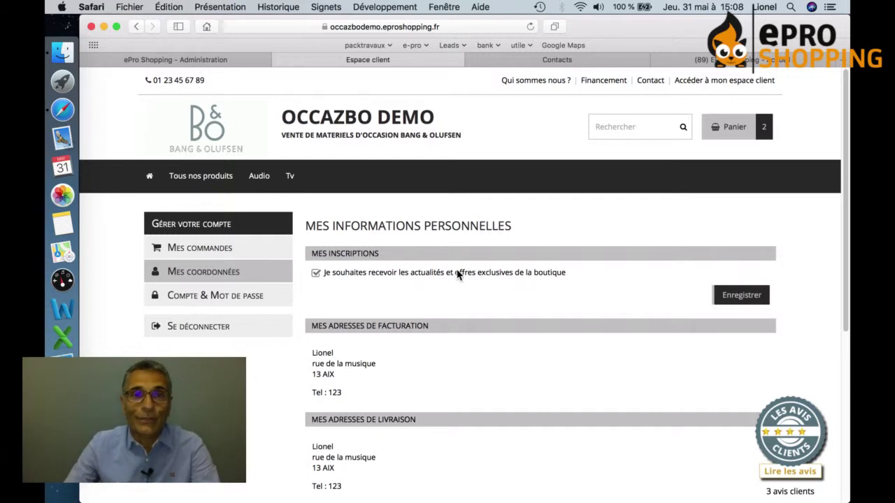
# Open the Mes abonnés list in the shop administration, view the form for adding an e-mail, and close it.
pyautogui.click(224, 60)
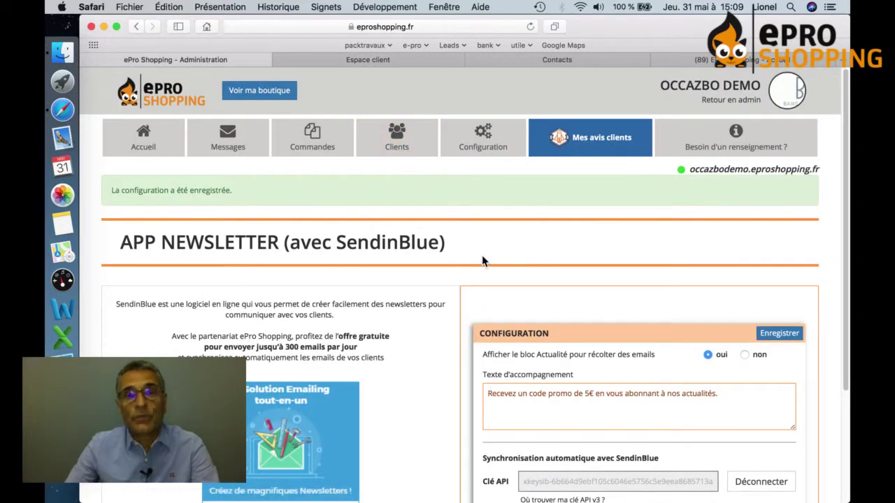
pyautogui.moveTo(407, 155)
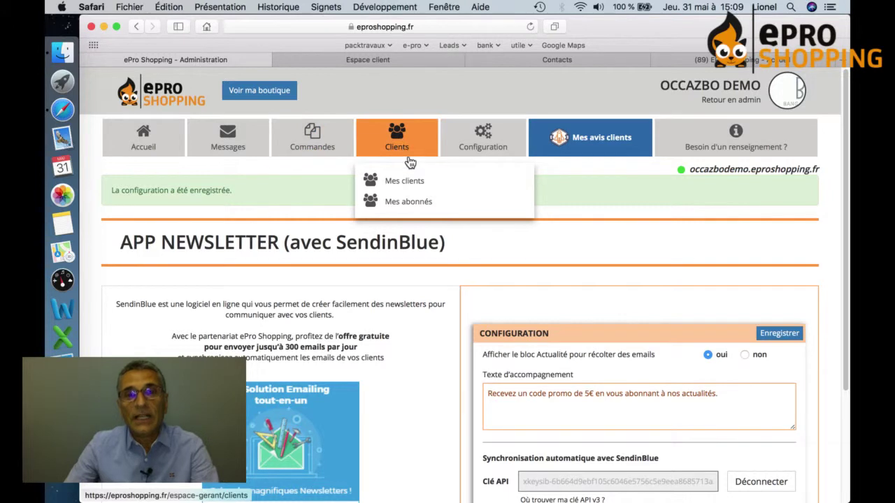
pyautogui.click(419, 201)
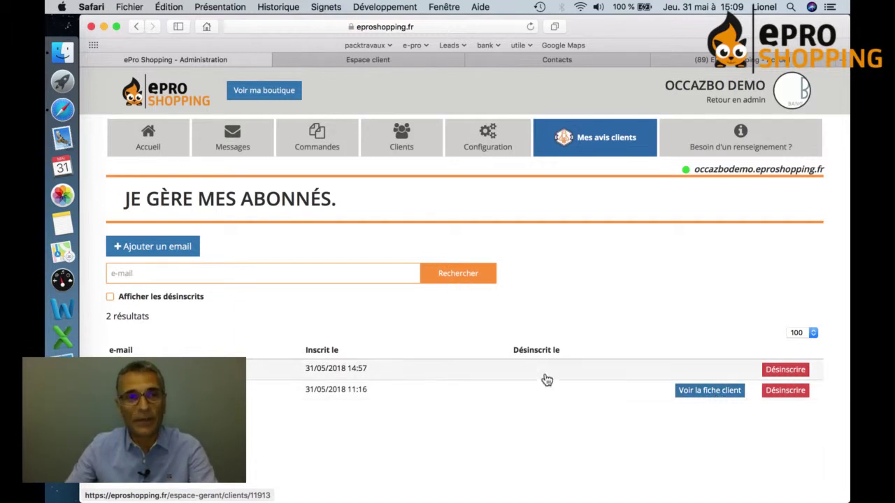
pyautogui.click(185, 251)
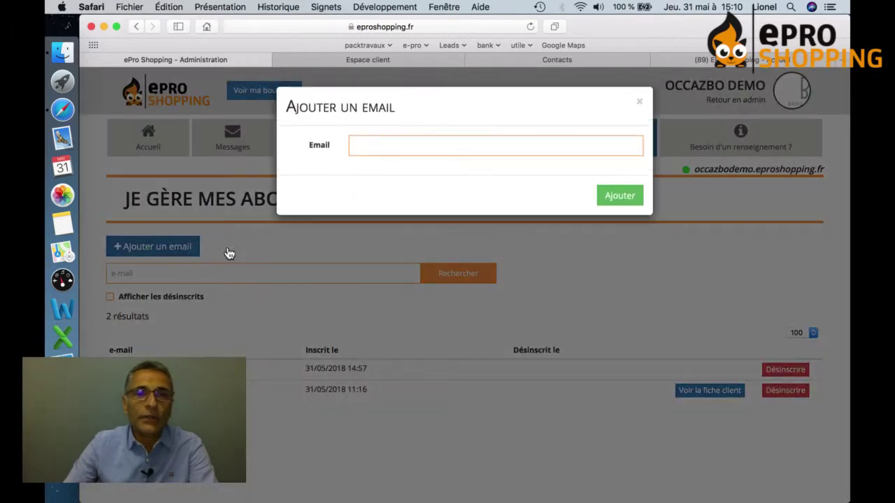
pyautogui.click(642, 104)
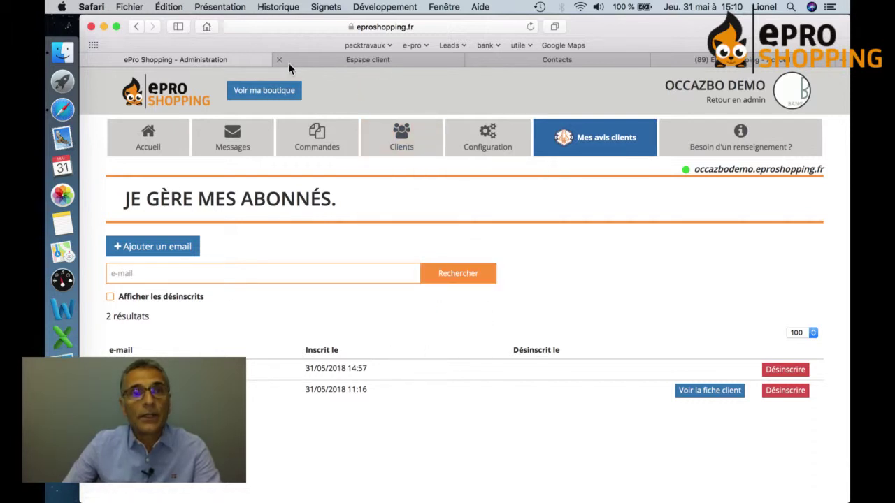
# Reopen the Newsletter app configuration and display the help on where to find the SendinBlue API v3 key.
pyautogui.moveTo(465, 150)
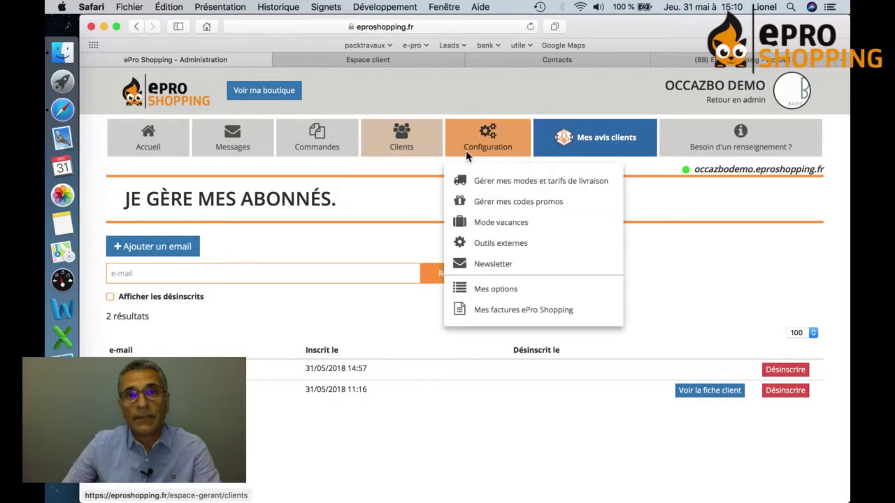
pyautogui.click(511, 265)
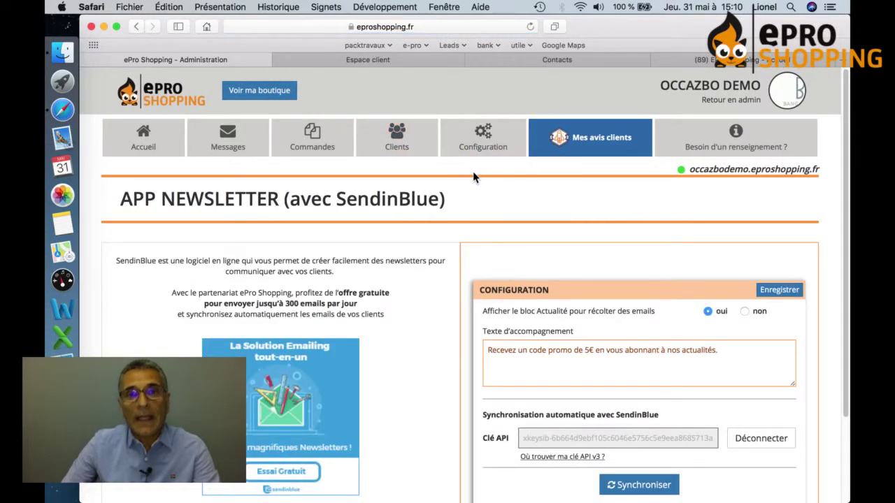
pyautogui.moveTo(481, 173)
pyautogui.scroll(-1, 661, 251)
pyautogui.scroll(-3, 657, 250)
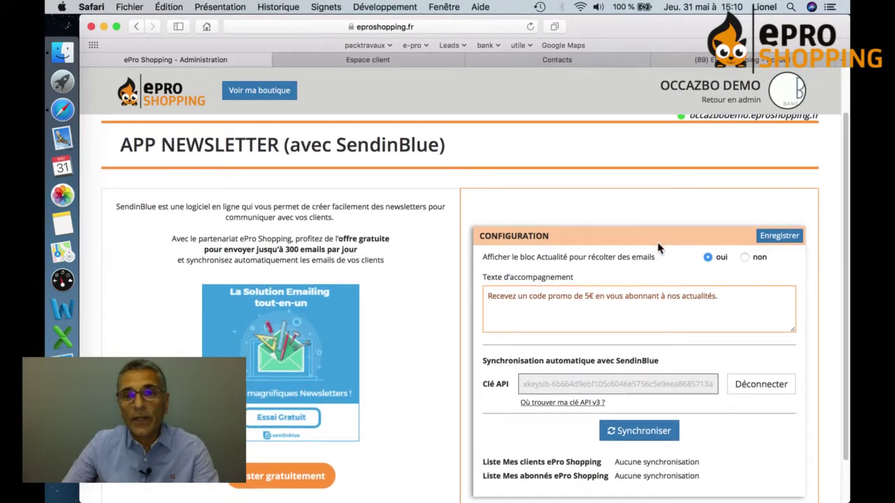
pyautogui.scroll(-2, 657, 244)
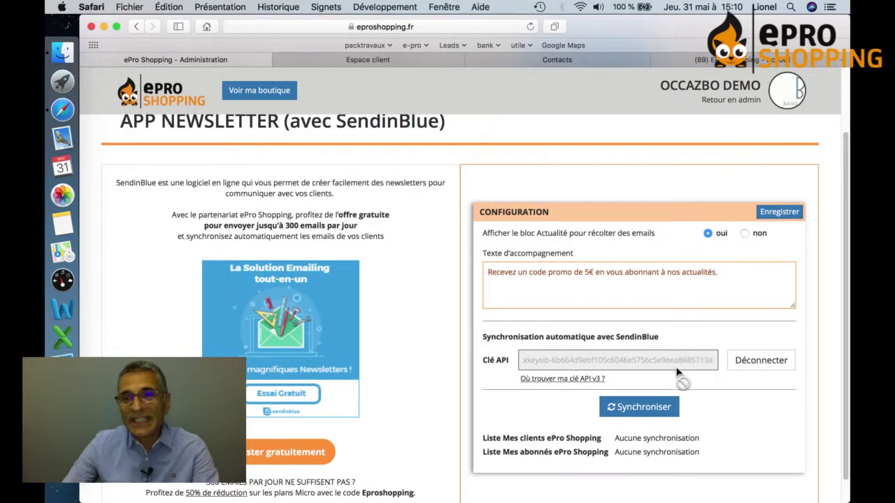
pyautogui.click(582, 381)
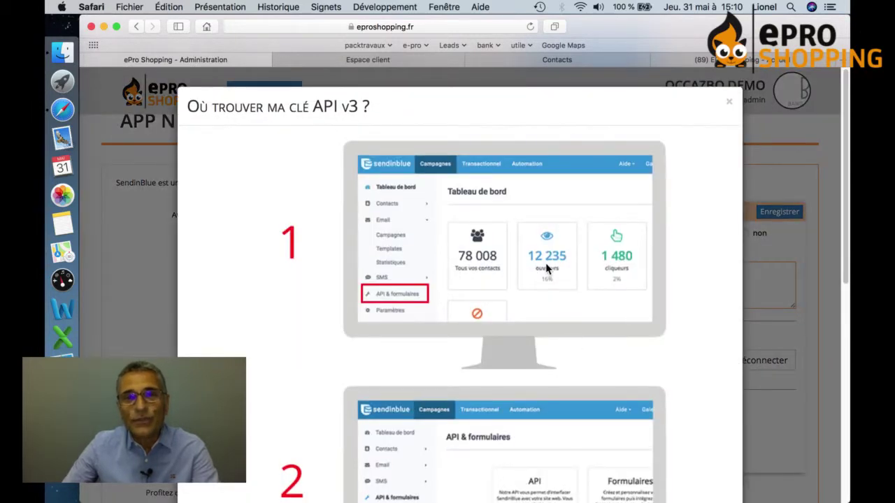
# Read through the illustrated help on where to find the SendinBlue API v3 key, and close it.
pyautogui.scroll(-3, 546, 267)
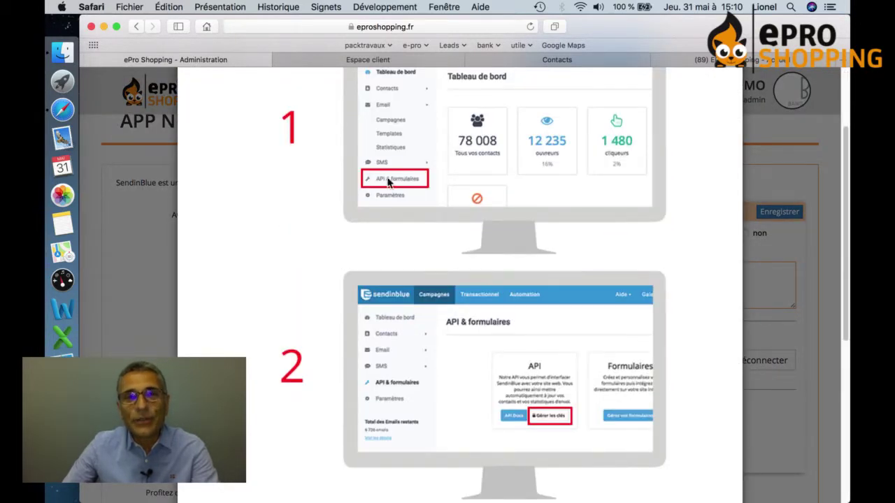
pyautogui.scroll(1, 474, 251)
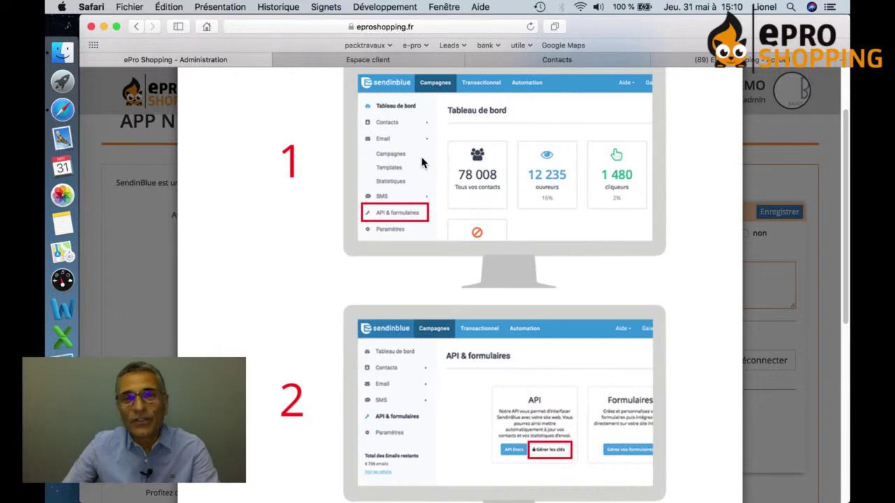
pyautogui.scroll(-1, 414, 222)
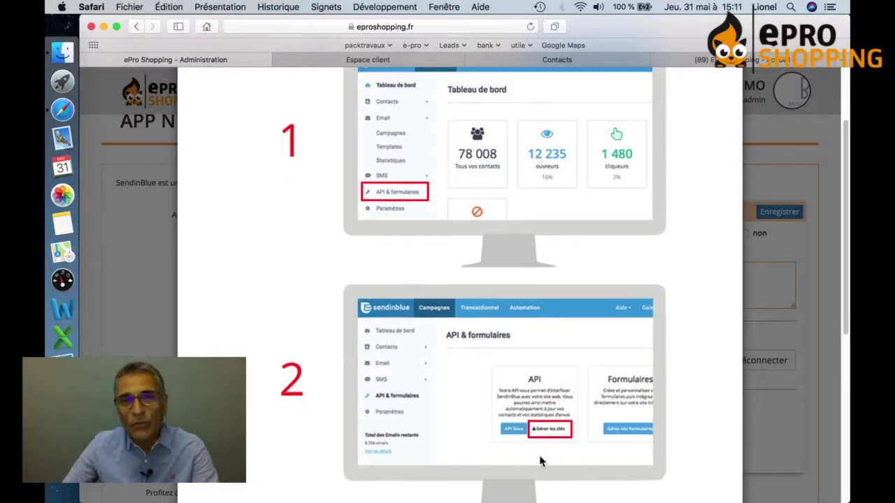
pyautogui.scroll(-5, 550, 418)
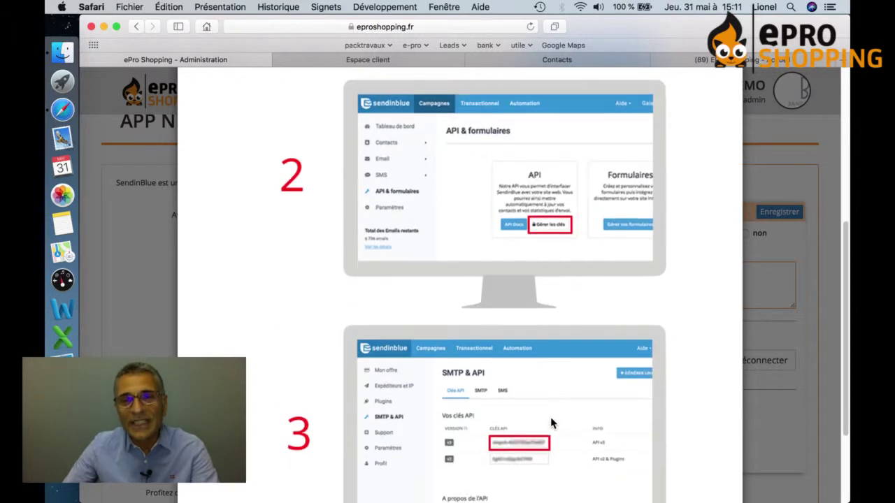
pyautogui.scroll(3, 545, 434)
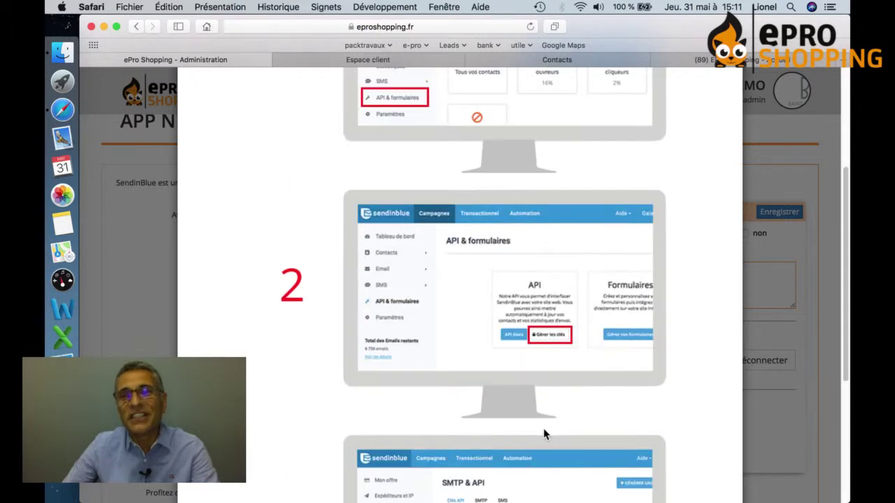
pyautogui.scroll(5, 545, 434)
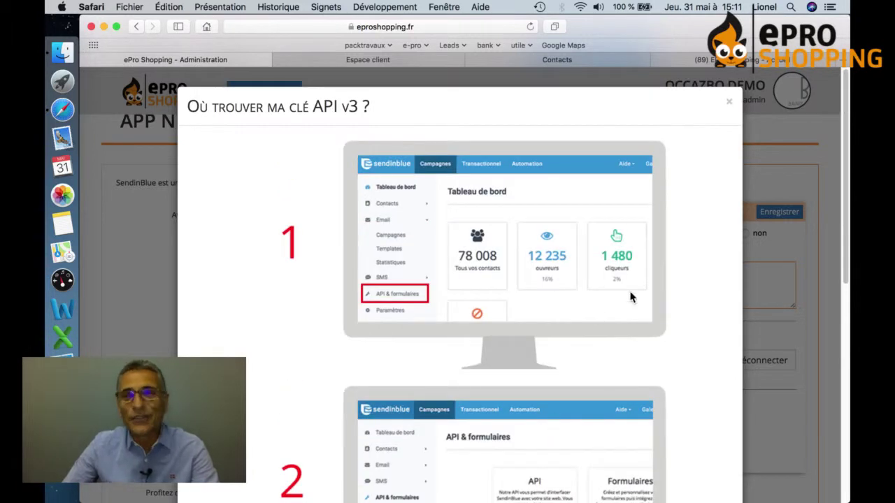
pyautogui.scroll(-2, 631, 264)
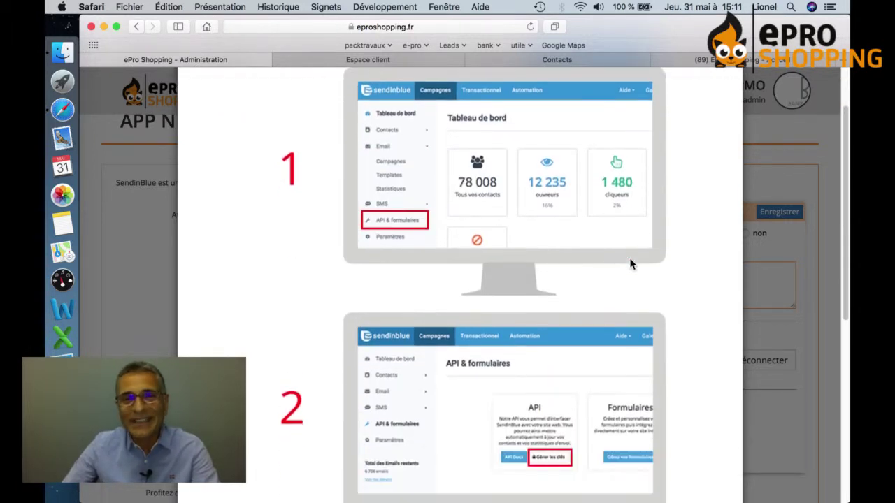
pyautogui.scroll(-3, 630, 264)
pyautogui.scroll(5, 607, 347)
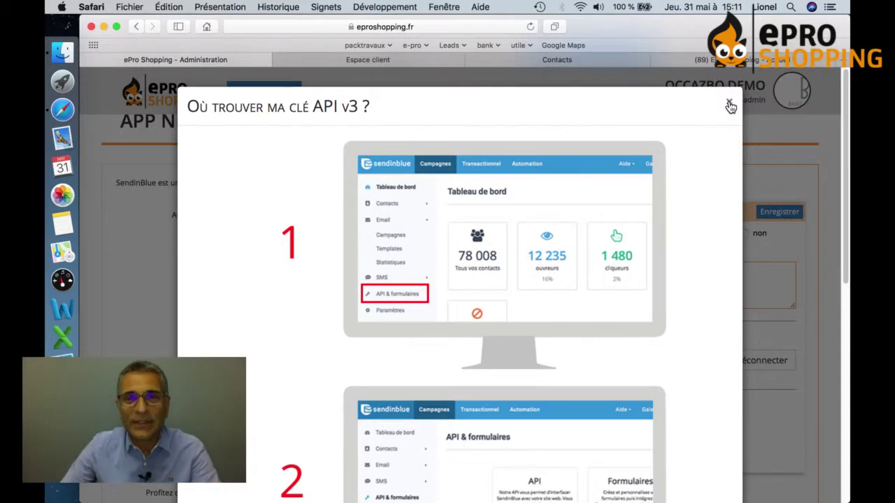
pyautogui.scroll(-1, 399, 414)
pyautogui.scroll(1, 399, 415)
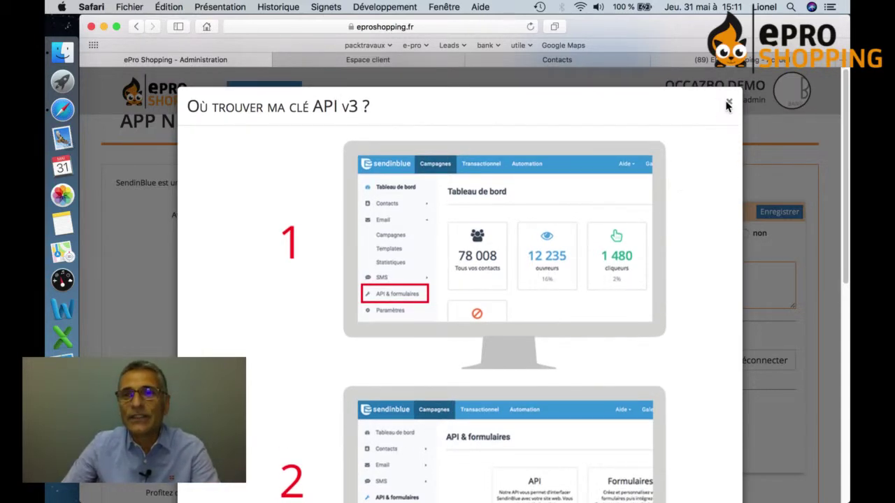
pyautogui.click(728, 105)
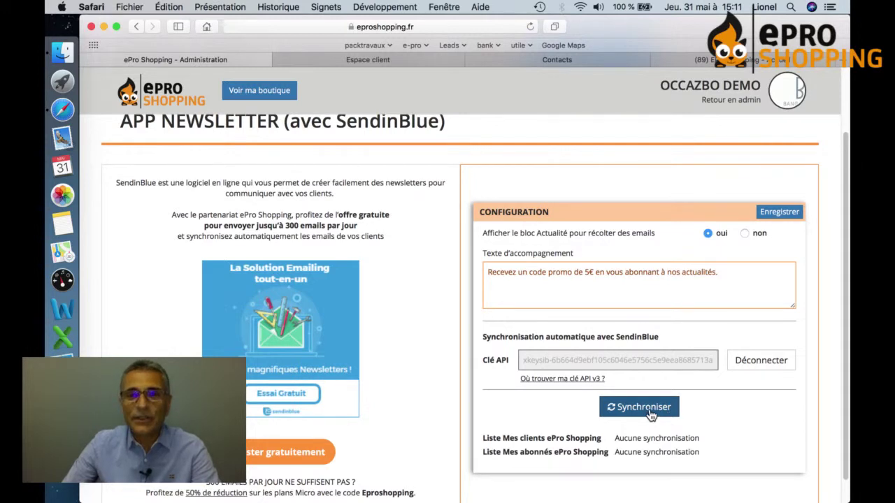
# Open the Mes abonnés list in the shop administration to view the newsletter subscribers.
pyautogui.scroll(1, 651, 415)
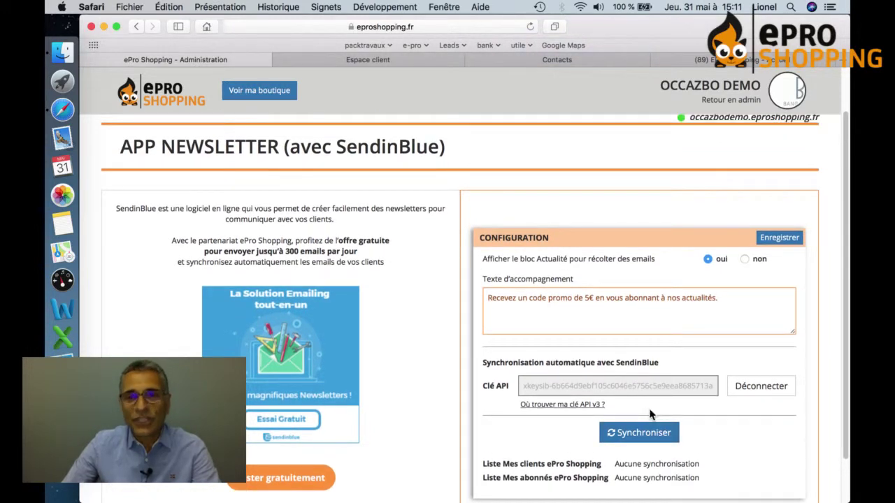
pyautogui.scroll(2, 650, 415)
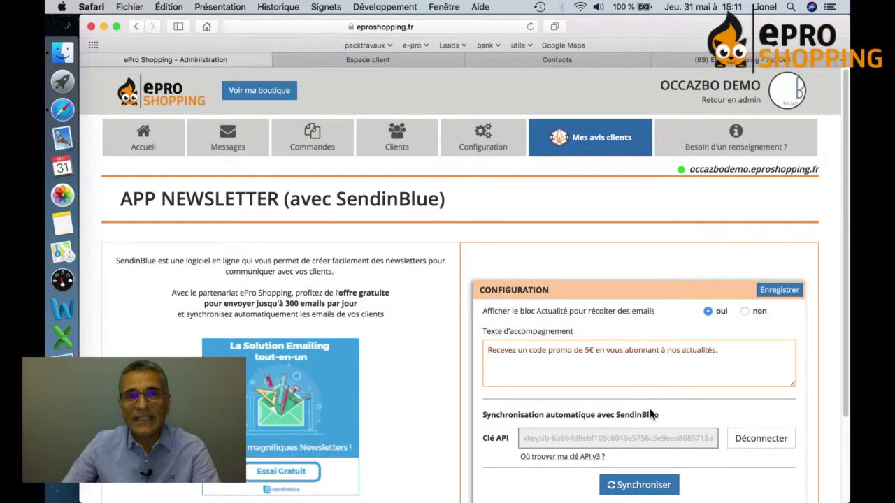
pyautogui.moveTo(428, 141)
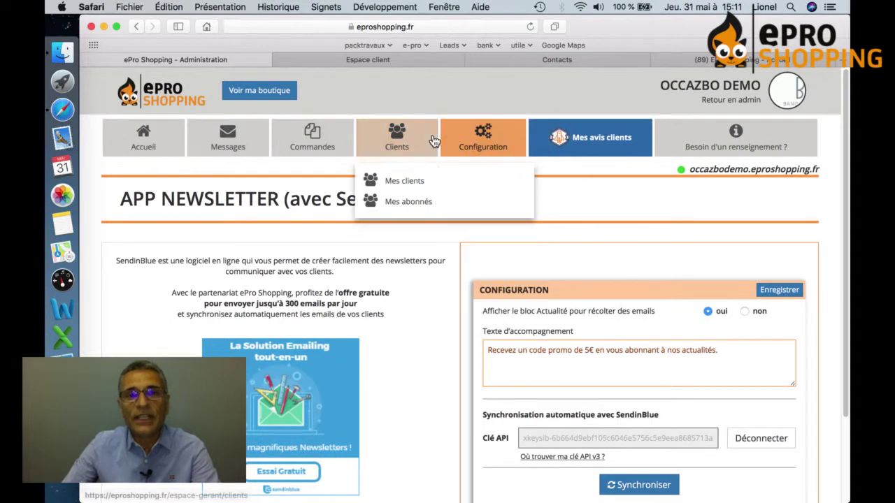
pyautogui.click(422, 204)
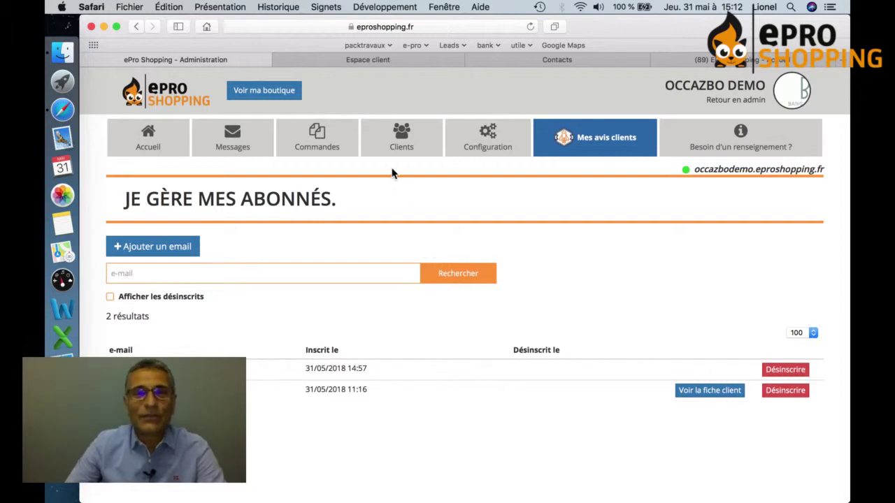
pyautogui.moveTo(397, 152)
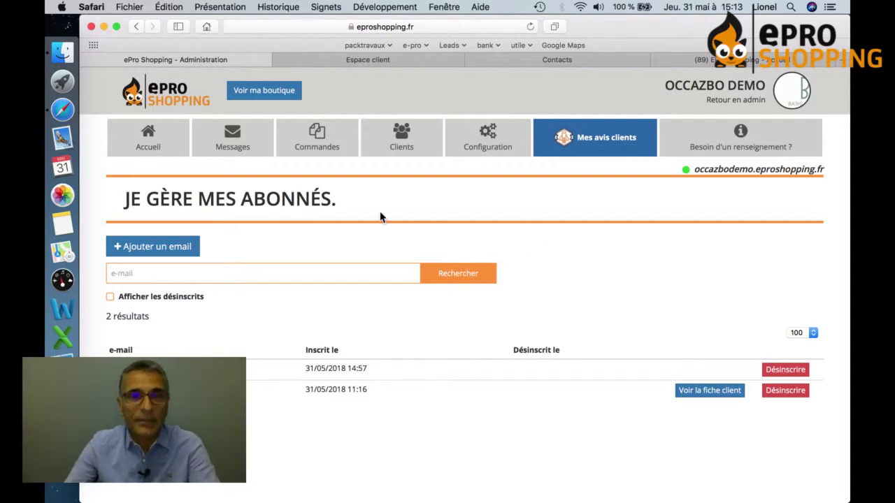
# Reopen the Newsletter app configuration and view the SendinBlue synchronisation section with its customer and subscriber lists.
pyautogui.moveTo(489, 144)
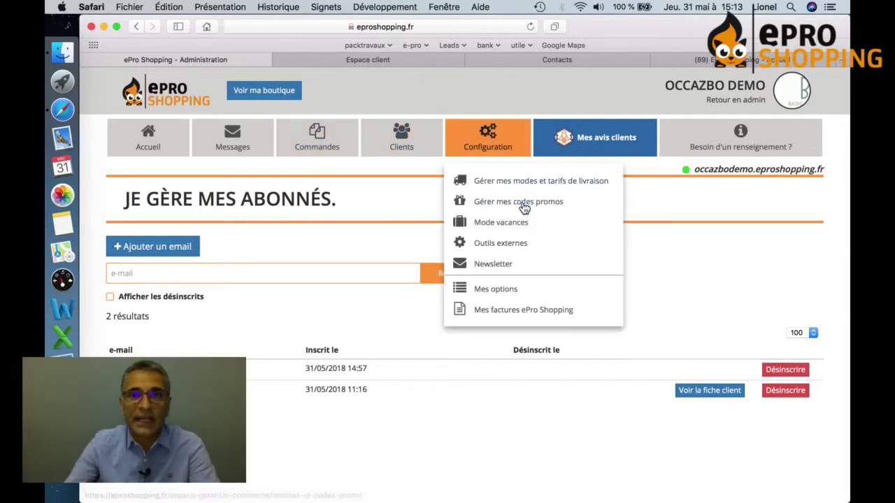
pyautogui.click(509, 266)
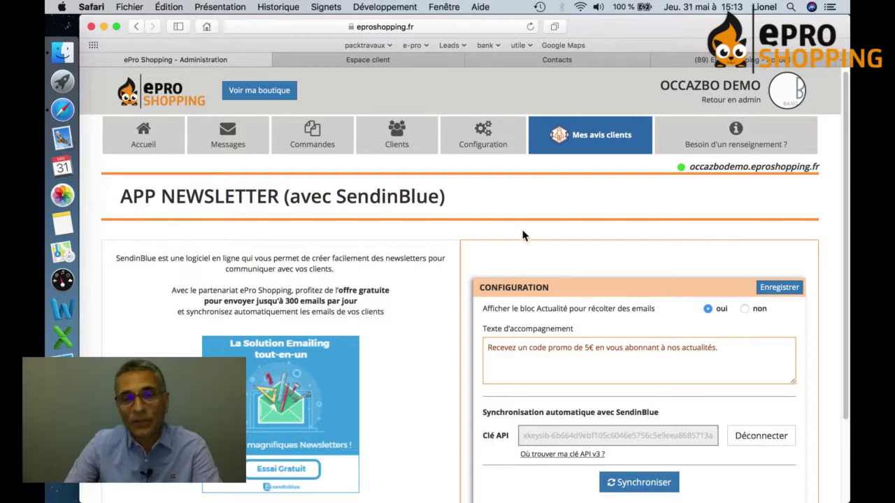
pyautogui.scroll(-3, 517, 235)
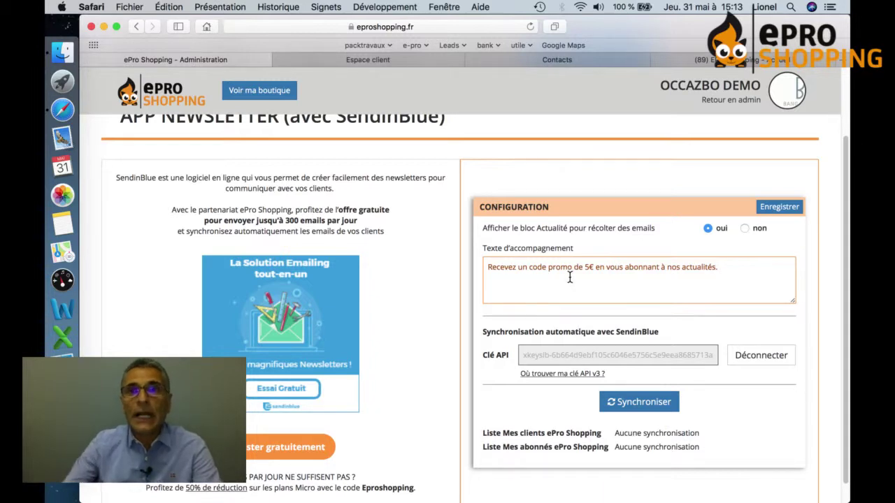
# Switch to the SendinBlue account and look through the Tous les contacts list.
pyautogui.click(576, 59)
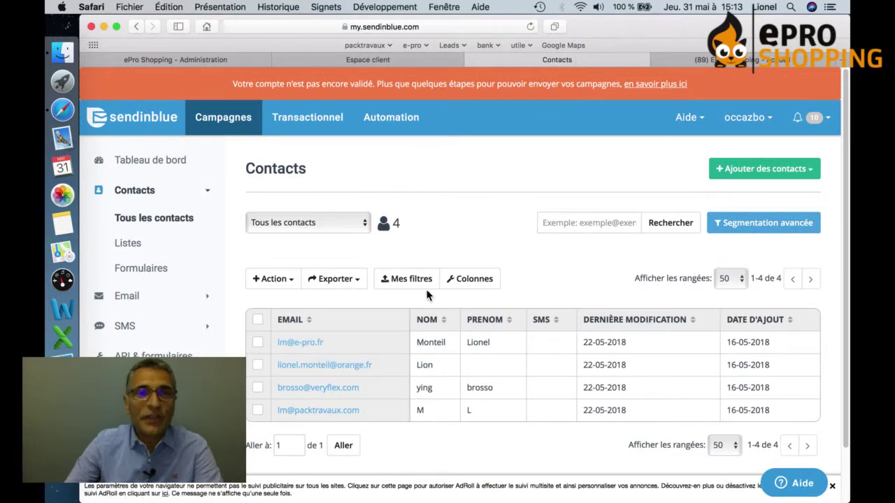
pyautogui.scroll(-2, 427, 290)
pyautogui.scroll(2, 426, 290)
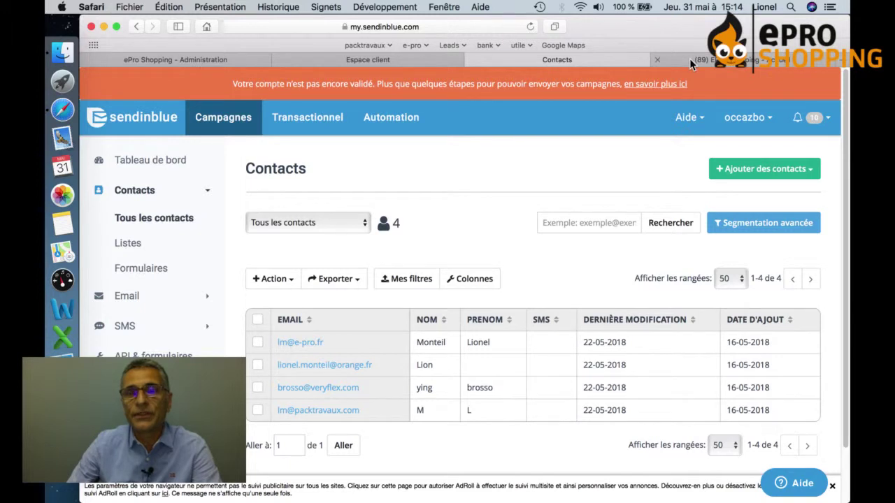
# Check the storefront's customer area, return to the shop administration, and review the Newsletter page's SendinBlue offer and synchronisation settings.
pyautogui.click(357, 60)
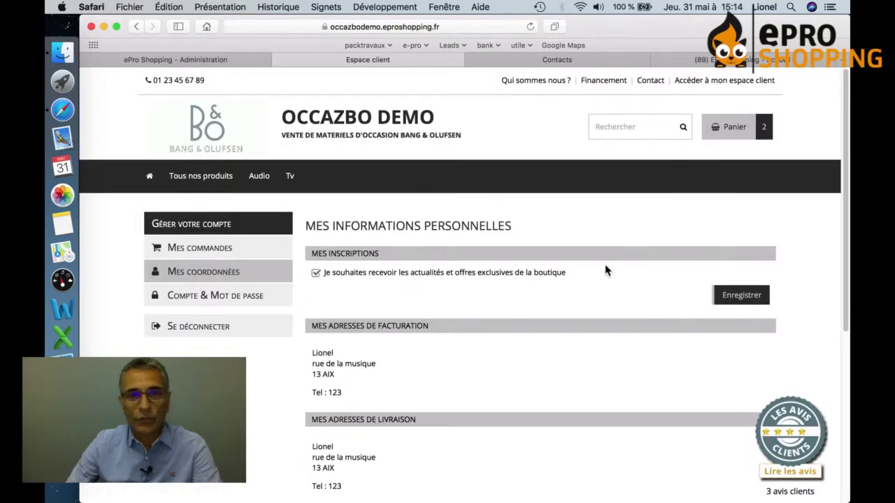
pyautogui.click(207, 62)
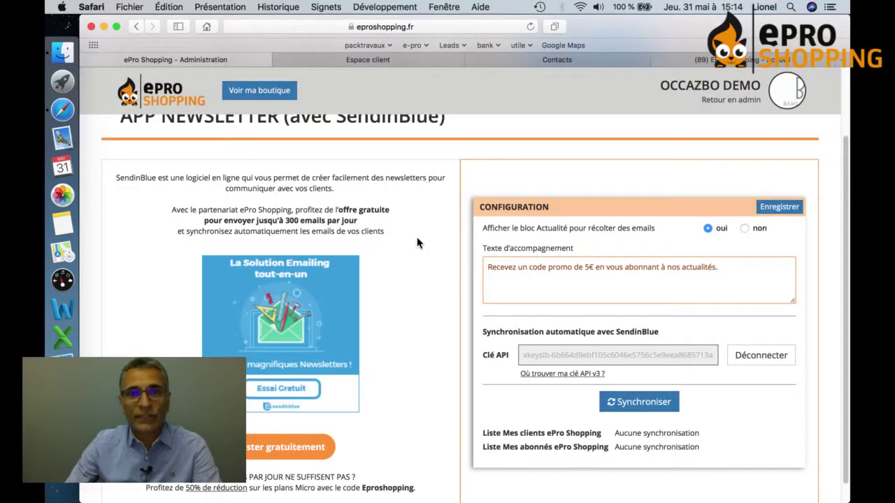
pyautogui.scroll(-1, 572, 241)
pyautogui.scroll(-1, 572, 241)
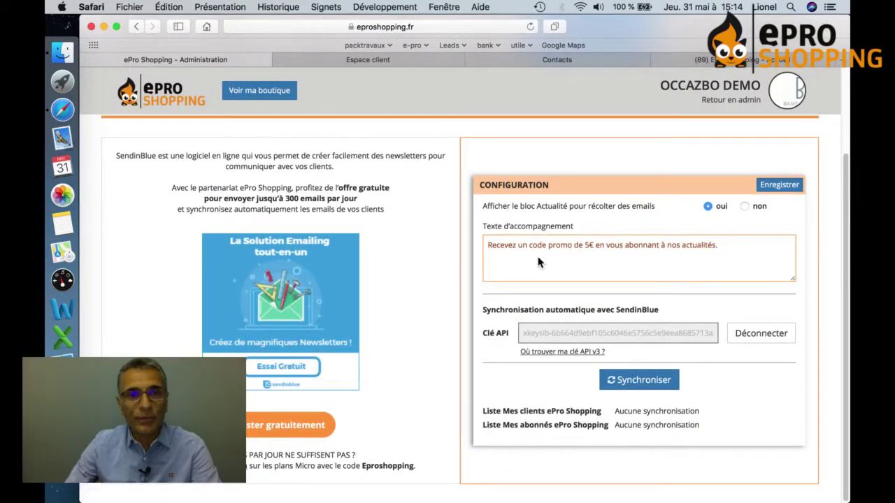
pyautogui.scroll(4, 385, 315)
pyautogui.scroll(-4, 389, 290)
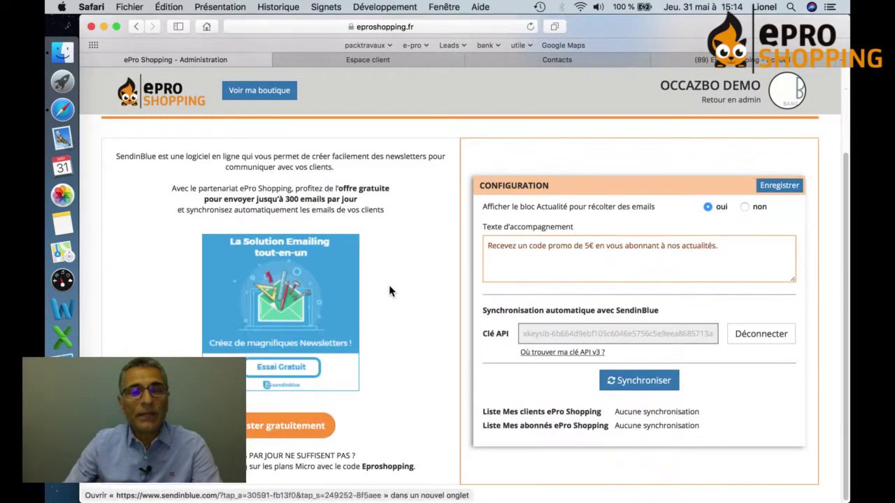
pyautogui.scroll(2, 389, 292)
pyautogui.scroll(1, 381, 287)
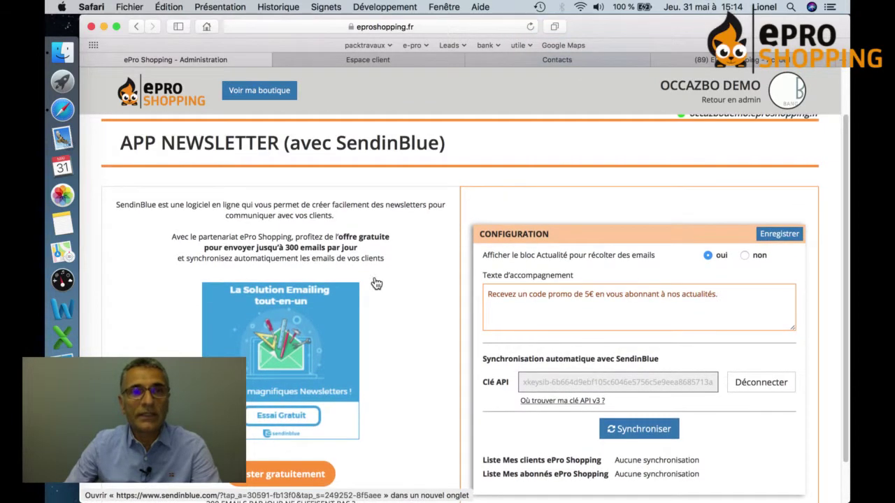
pyautogui.scroll(-2, 294, 294)
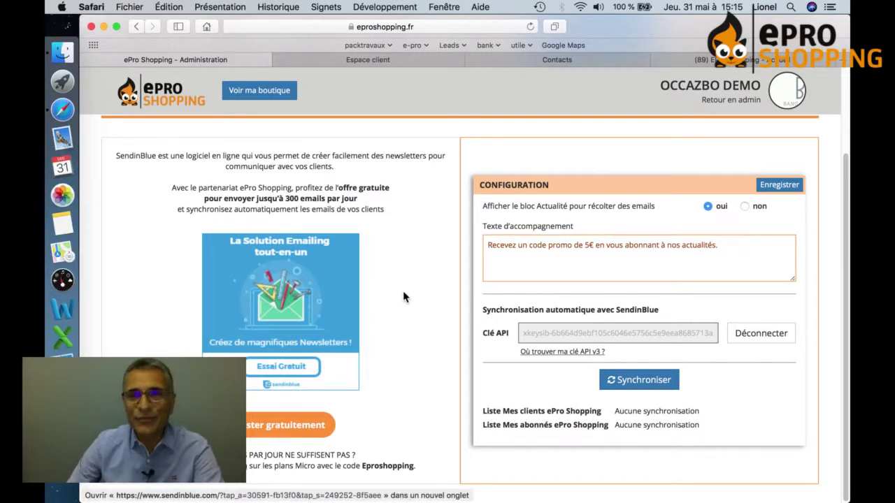
# Open Newsletter again from the shop's configuration options, check the SendinBlue contacts page, and return to the shop administration.
pyautogui.scroll(1, 403, 297)
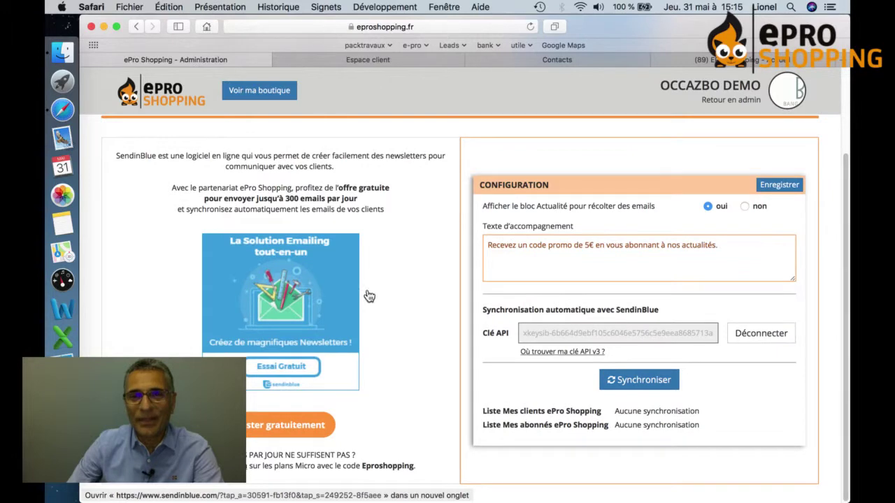
pyautogui.scroll(5, 378, 294)
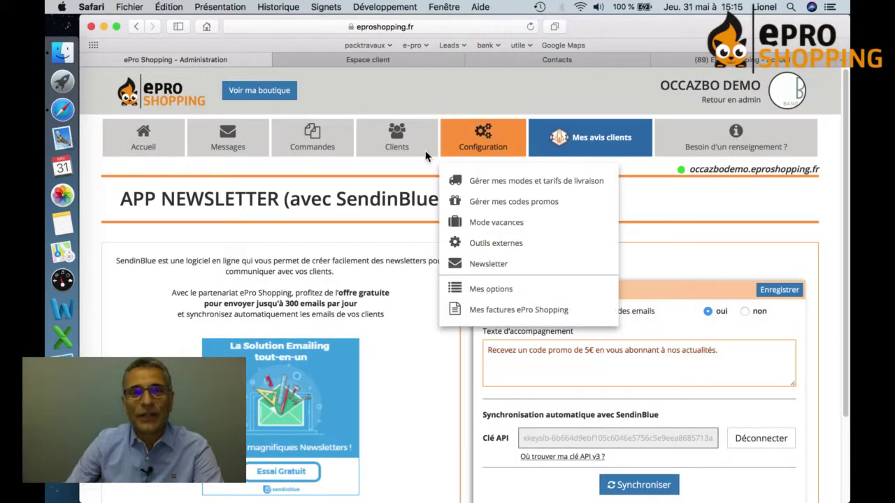
pyautogui.moveTo(474, 137)
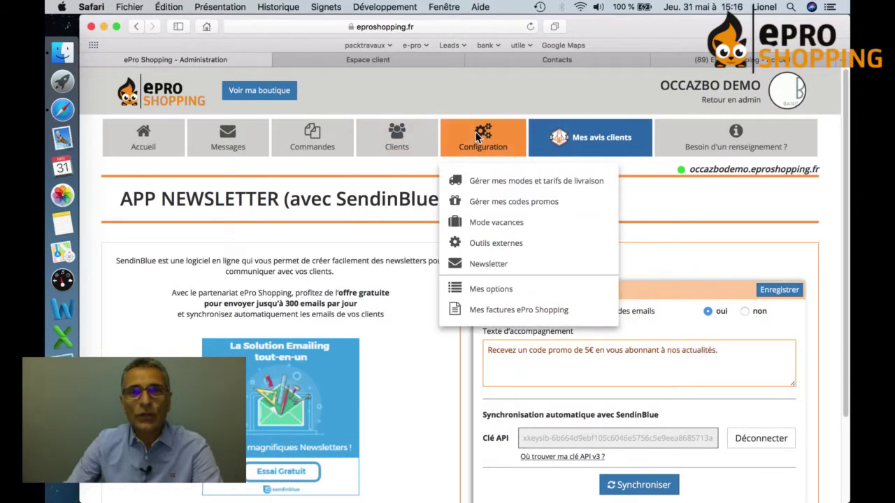
pyautogui.click(508, 265)
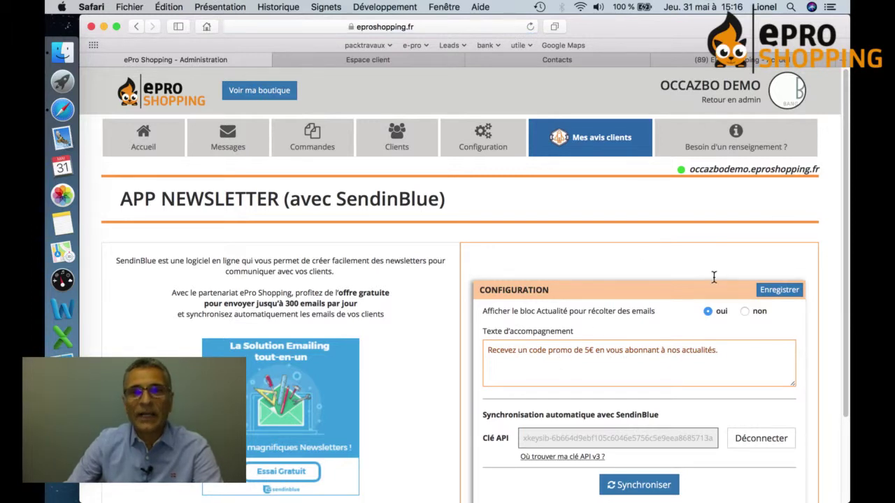
pyautogui.click(536, 63)
pyautogui.click(234, 62)
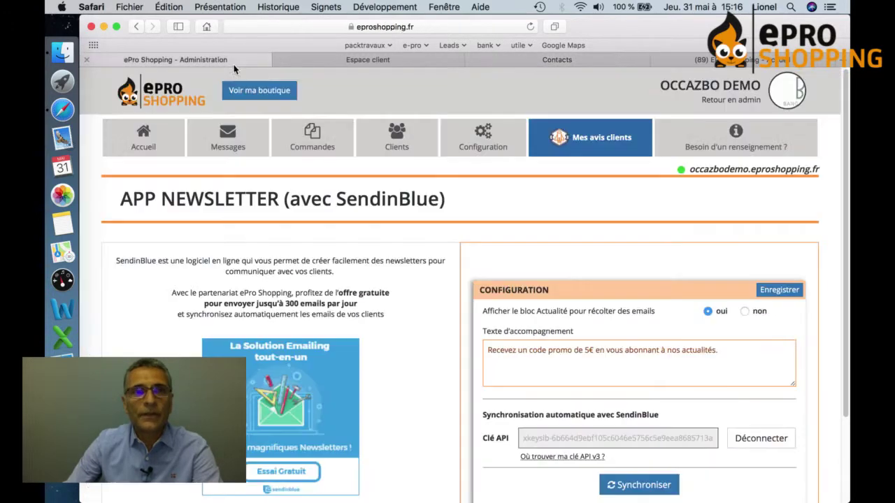
# View the Actualités sign-up block in the storefront's footer and the newsletter opt-in under Mes inscriptions in the customer area.
pyautogui.click(316, 59)
pyautogui.scroll(-5, 458, 140)
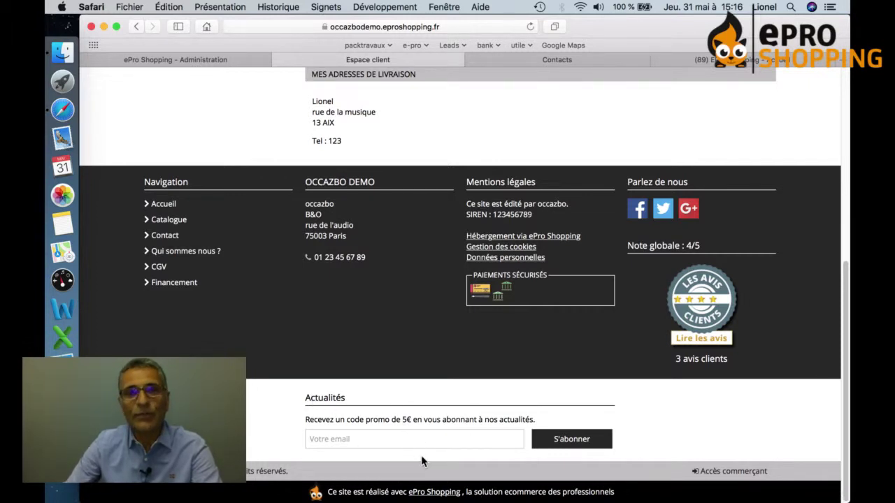
pyautogui.scroll(5, 421, 455)
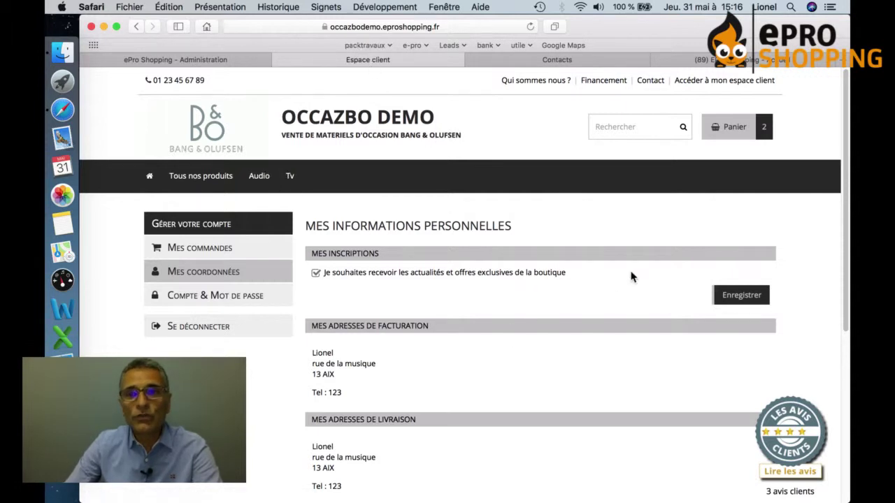
pyautogui.scroll(-1, 434, 276)
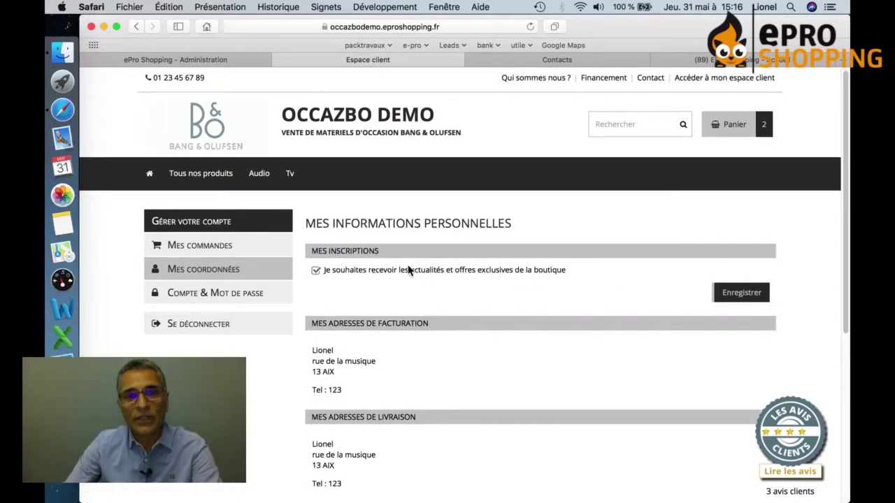
pyautogui.scroll(-1, 464, 307)
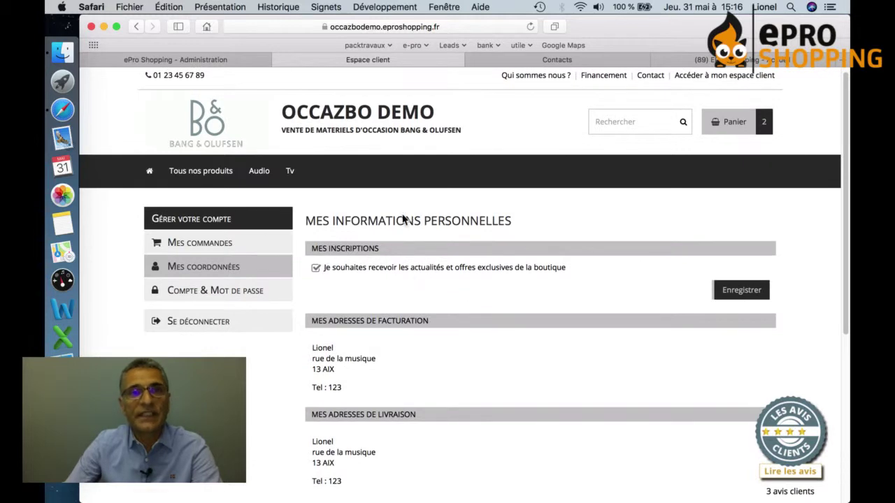
# Return to the shop administration and bring up the Mes abonnés list again.
pyautogui.click(231, 58)
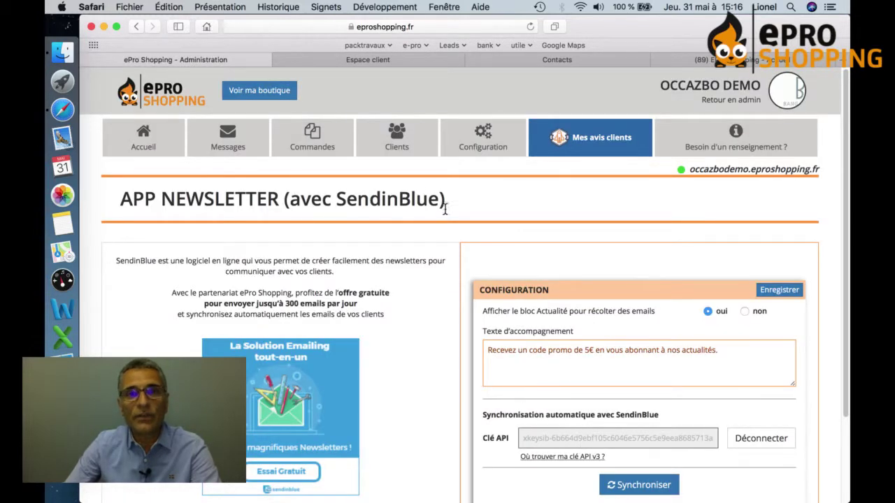
pyautogui.moveTo(399, 151)
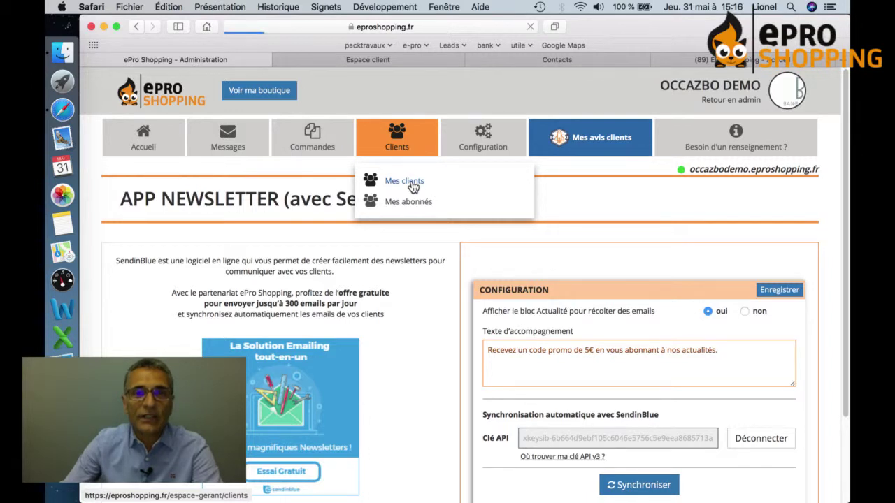
pyautogui.click(419, 207)
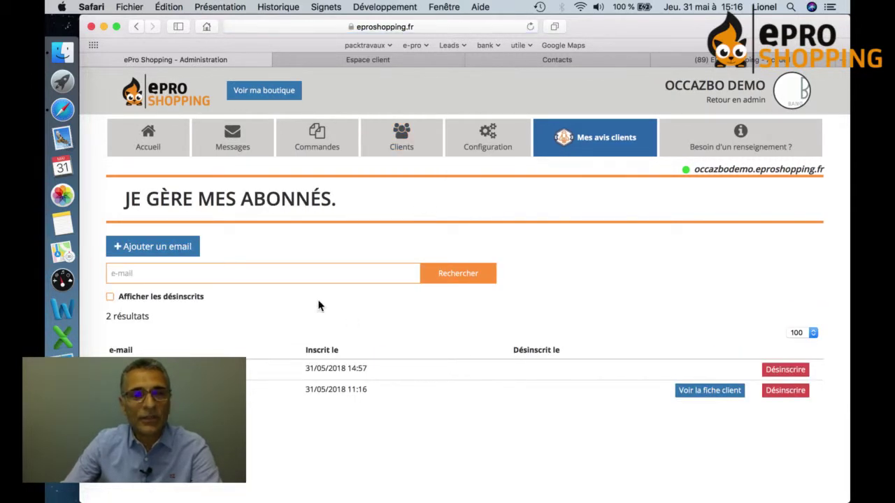